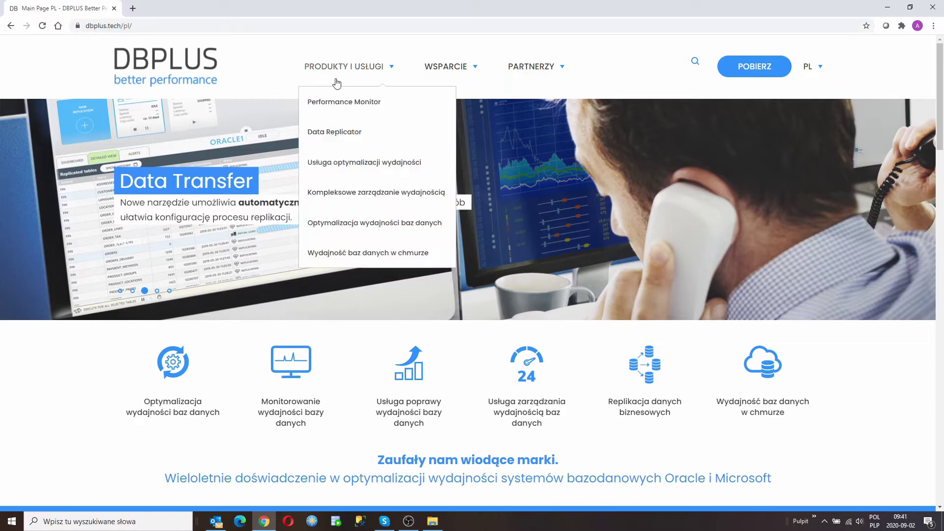
# Download the DBPLUS Oracle installer zip (dpmOracleInstaller) from the dbplus.tech downloads page.
pyautogui.click(745, 69)
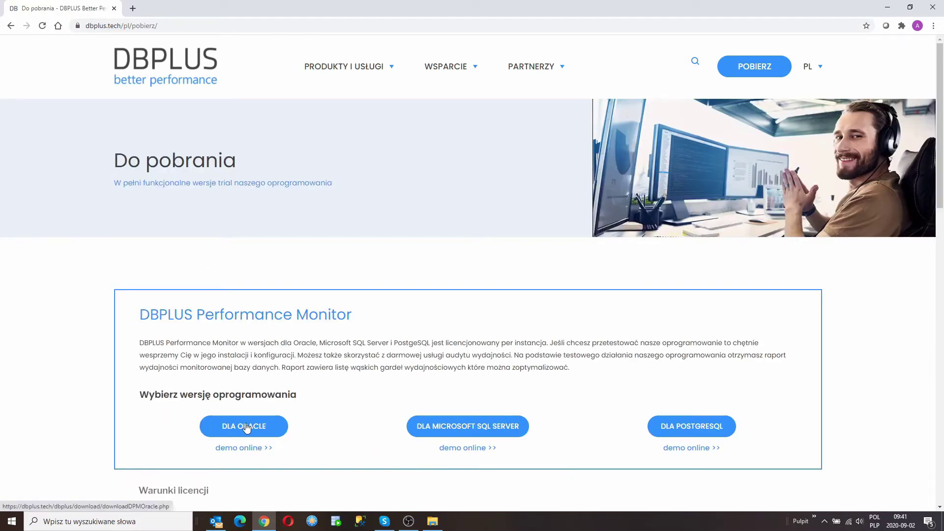
pyautogui.click(245, 428)
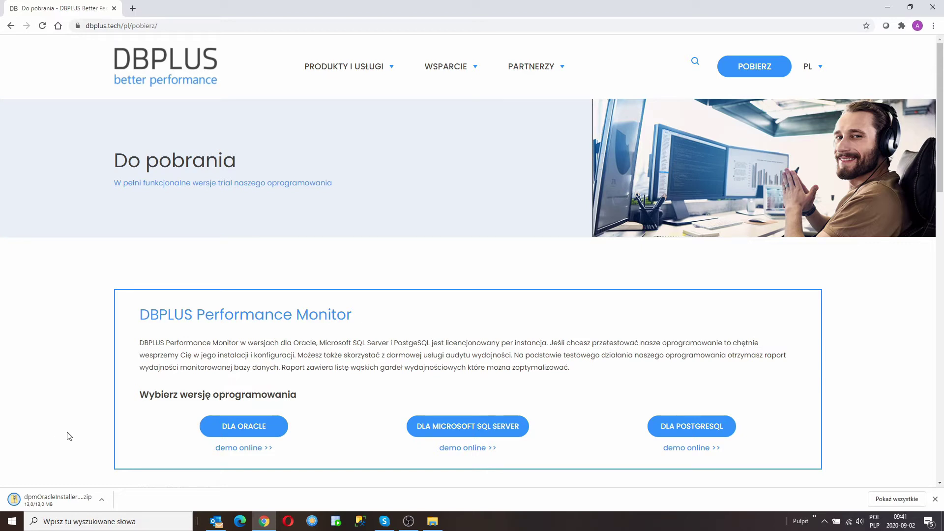
# Launch dpmOracleInstaller.exe, accept the licence, and check the destination C:\Program Files (x86)\DBPLUS.Oracle.
pyautogui.click(432, 521)
pyautogui.doubleClick(138, 112)
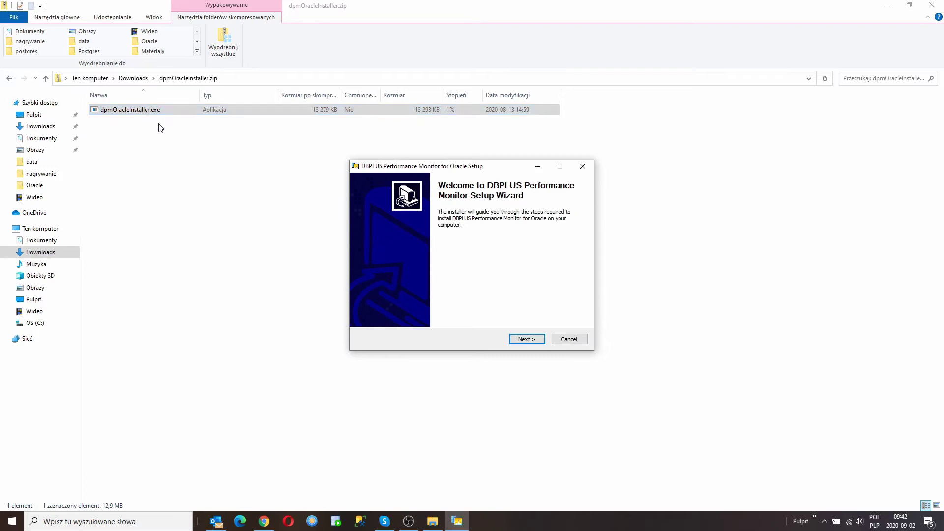
pyautogui.click(532, 343)
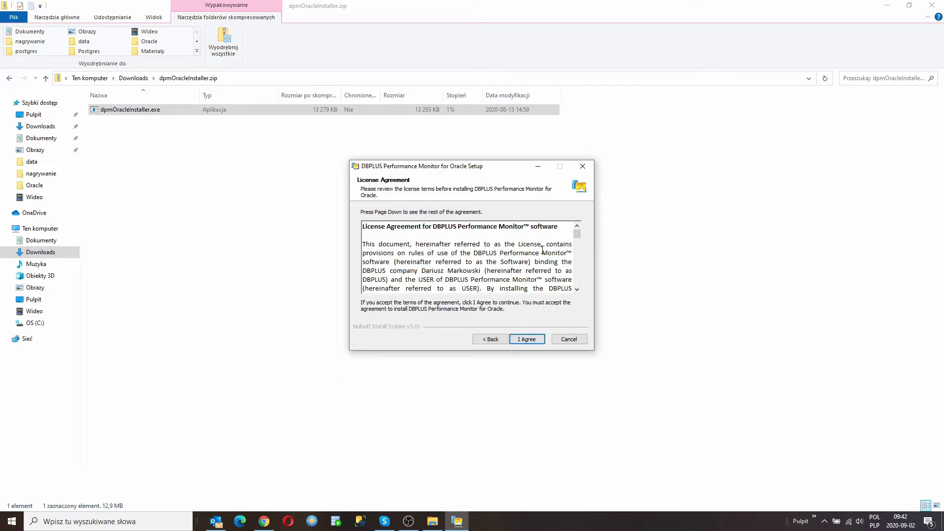
pyautogui.click(533, 344)
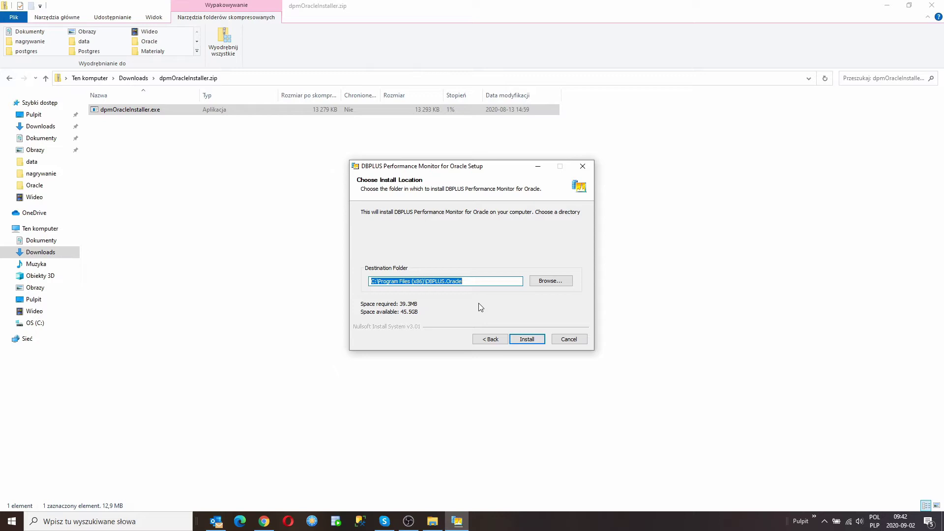
pyautogui.click(499, 283)
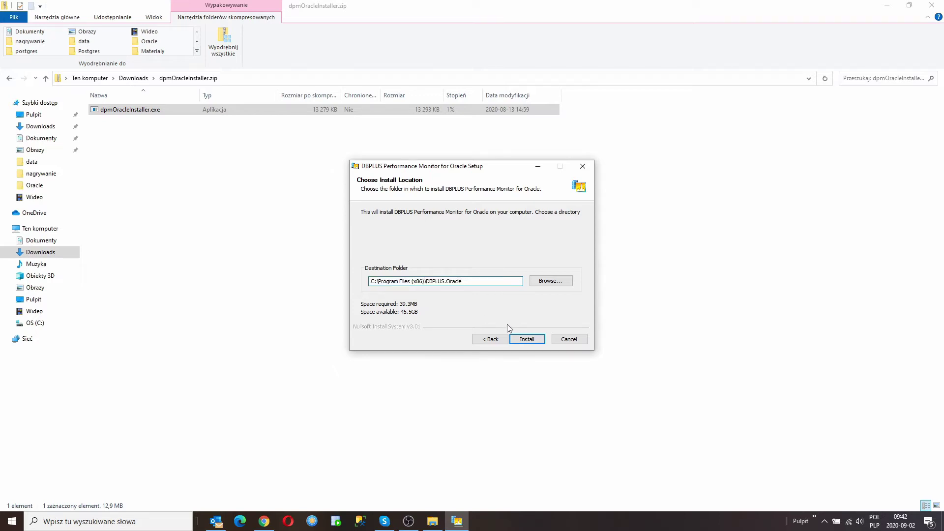
# Install into the default DBPLUS.Oracle folder until the component wizard shows 4 of 5 components selected.
pyautogui.click(527, 340)
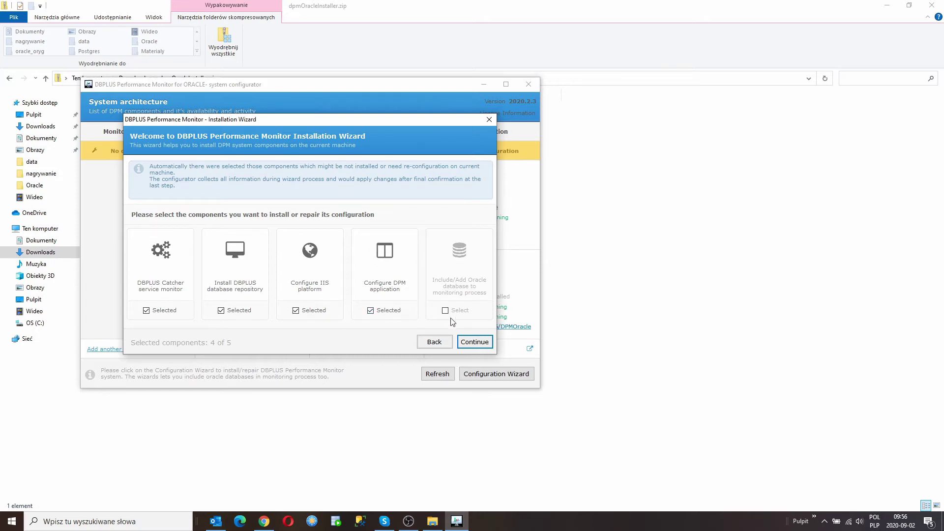
# Proceed with the four selected components and keep the catcher on Local System Account.
pyautogui.click(469, 343)
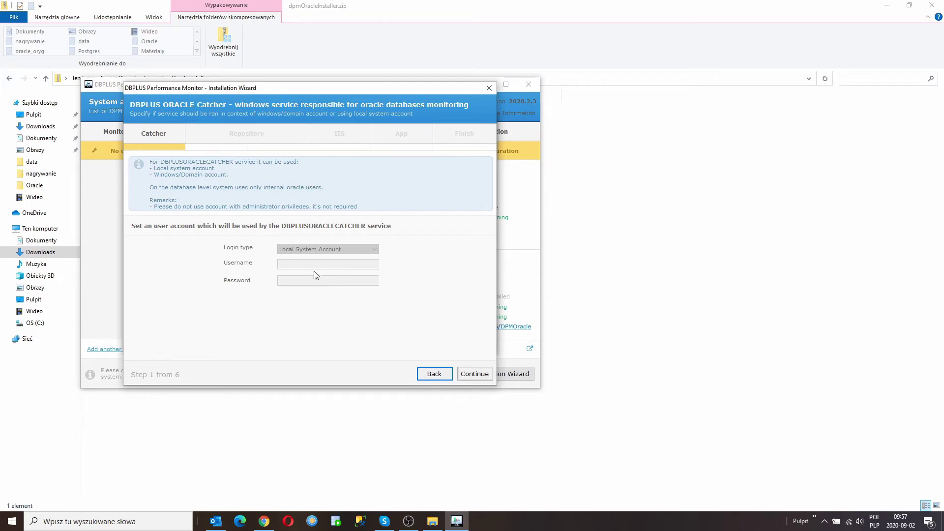
pyautogui.click(467, 379)
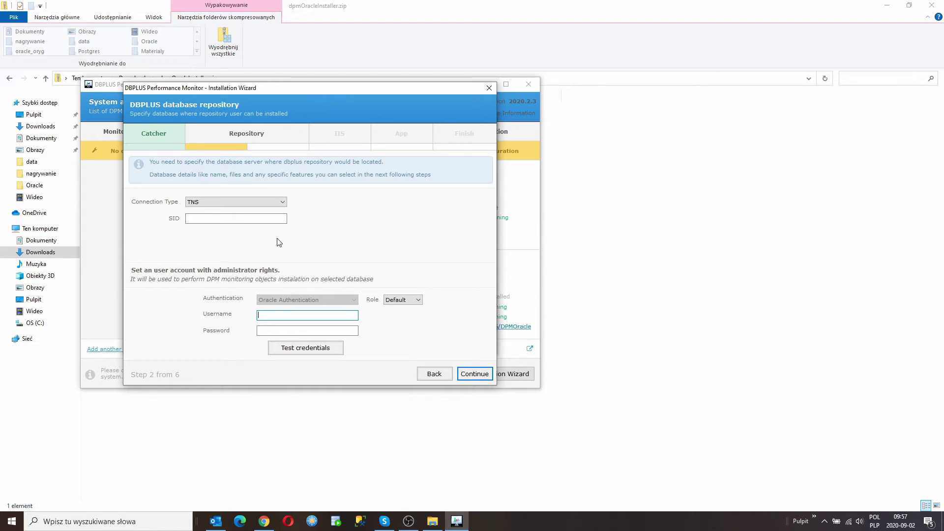
# Change the repository Connection Type dropdown from TNS to Basic.
pyautogui.click(284, 205)
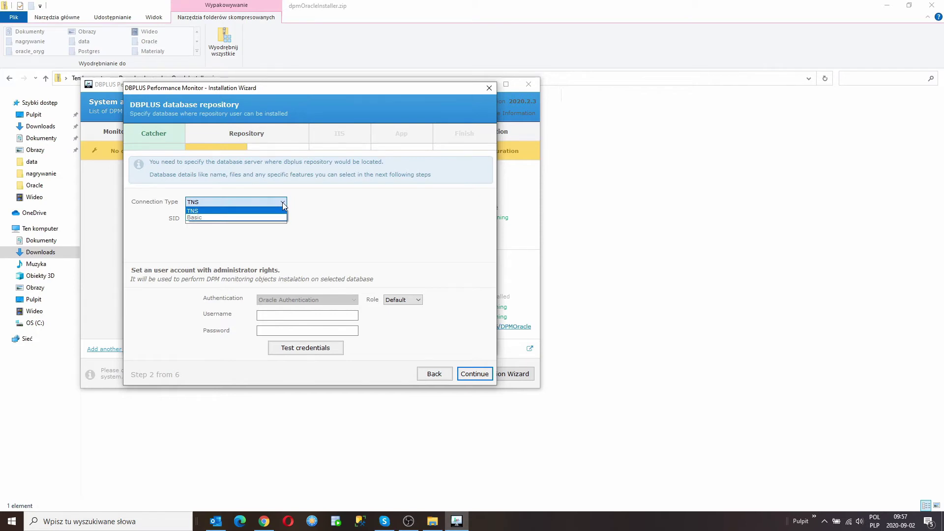
pyautogui.click(284, 206)
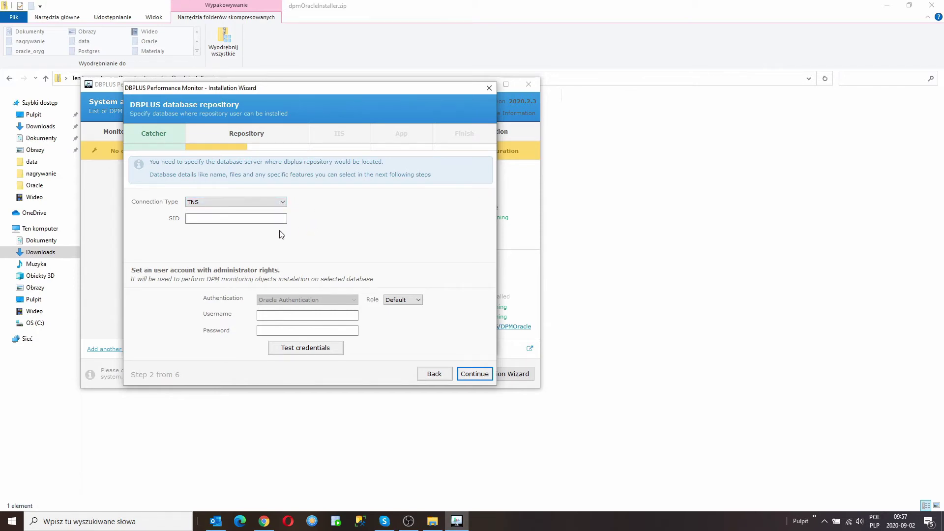
pyautogui.click(249, 218)
pyautogui.click(250, 217)
pyautogui.click(10, 526)
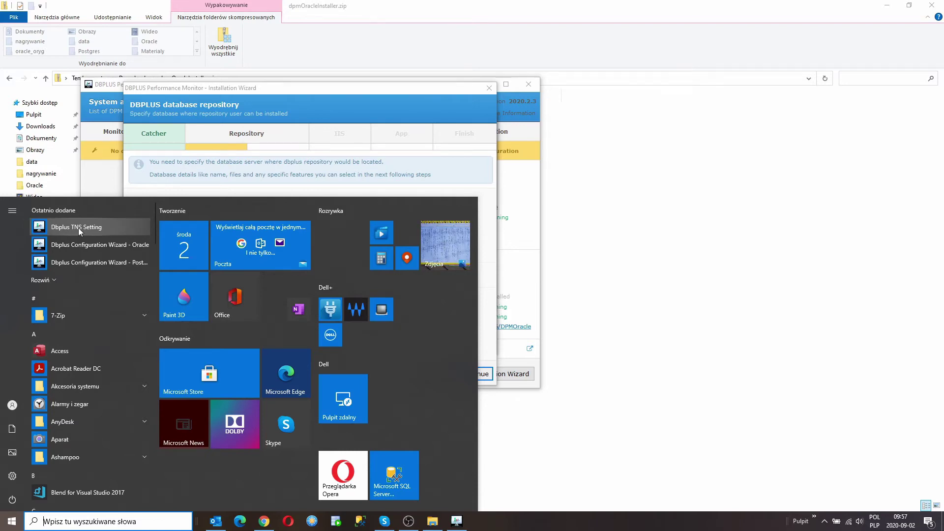
pyautogui.click(489, 198)
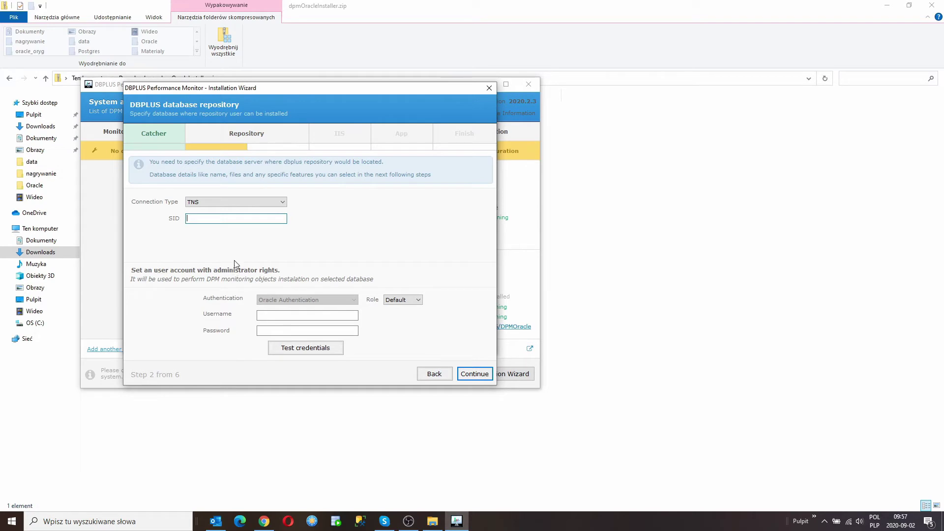
pyautogui.click(283, 204)
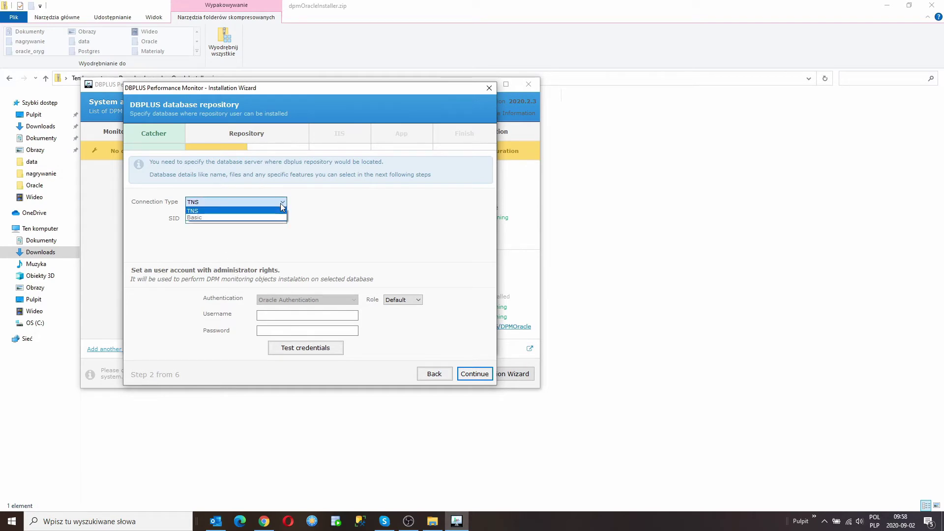
pyautogui.click(271, 218)
# Enter host 127.0.0.1, connect by SID with SID XE, and keep TCP port 1521.
pyautogui.click(259, 220)
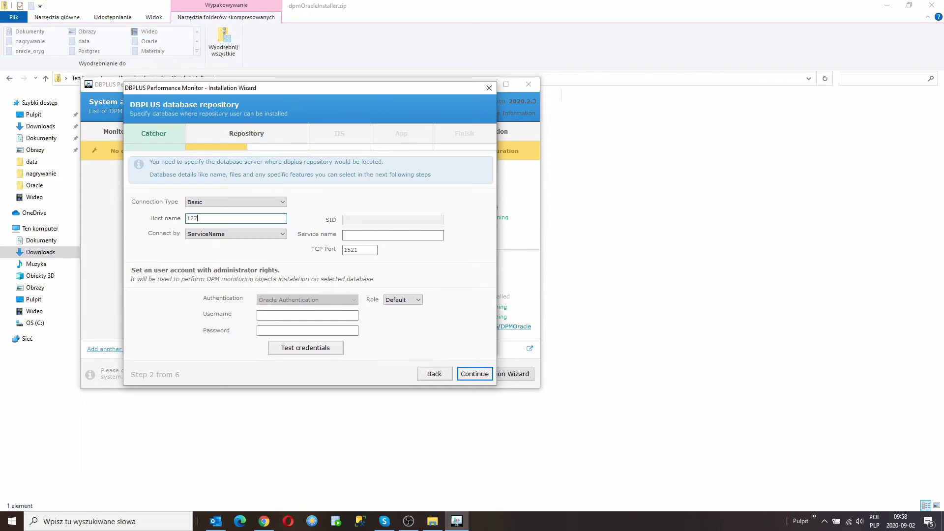
pyautogui.write('.0.0.1')
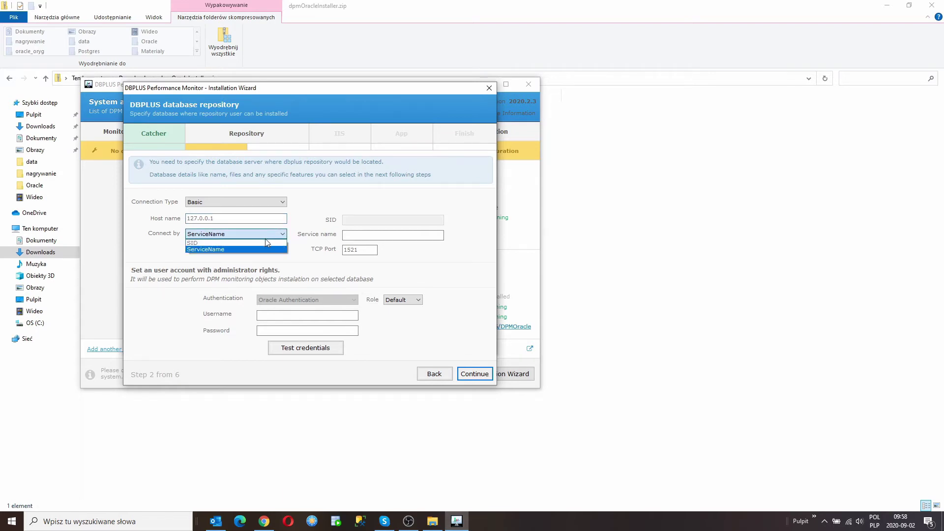
pyautogui.click(269, 234)
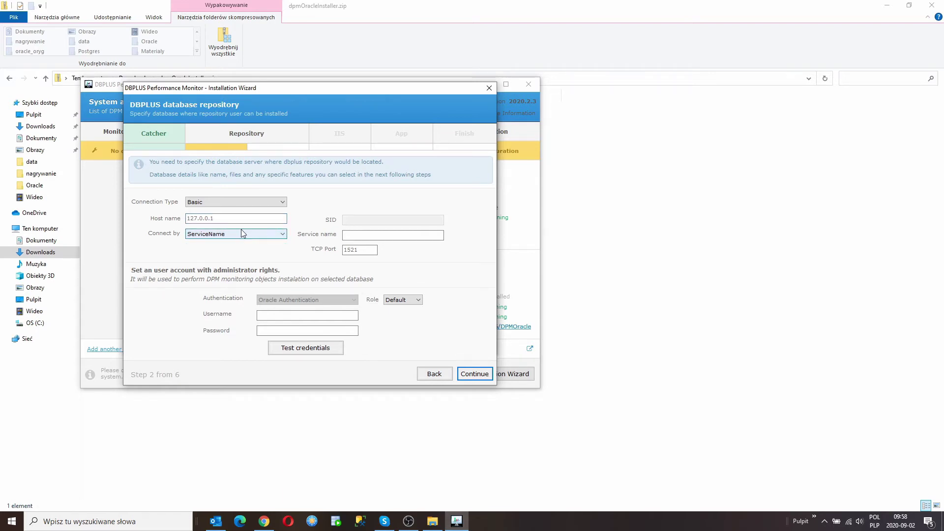
pyautogui.click(222, 234)
pyautogui.click(222, 243)
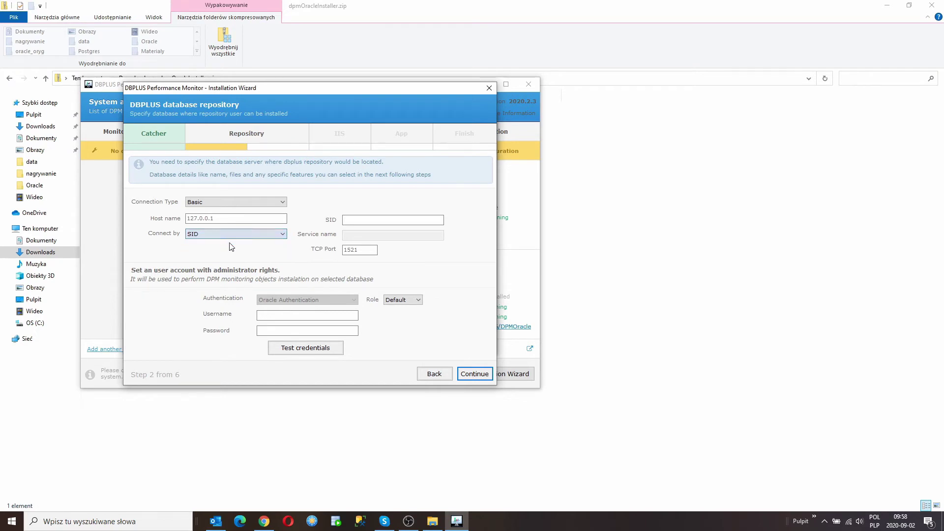
pyautogui.click(356, 220)
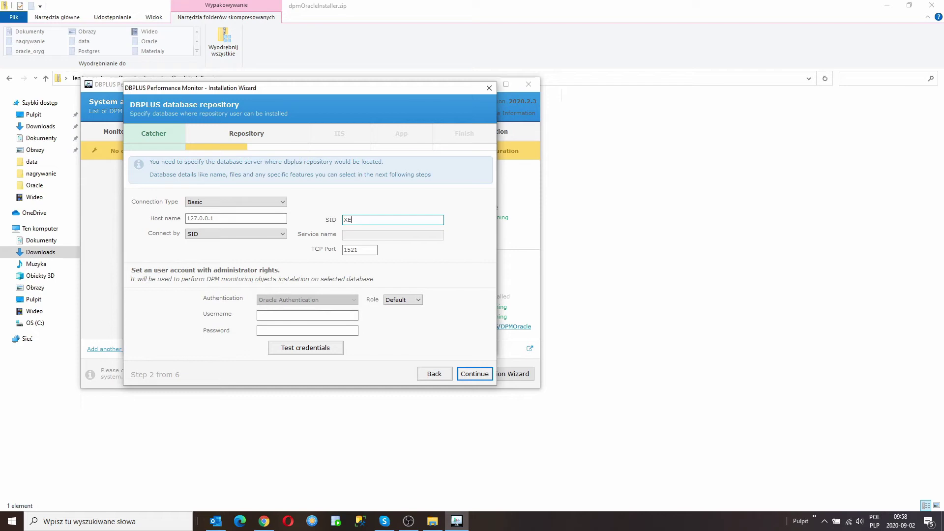
pyautogui.click(367, 250)
pyautogui.doubleClick(363, 250)
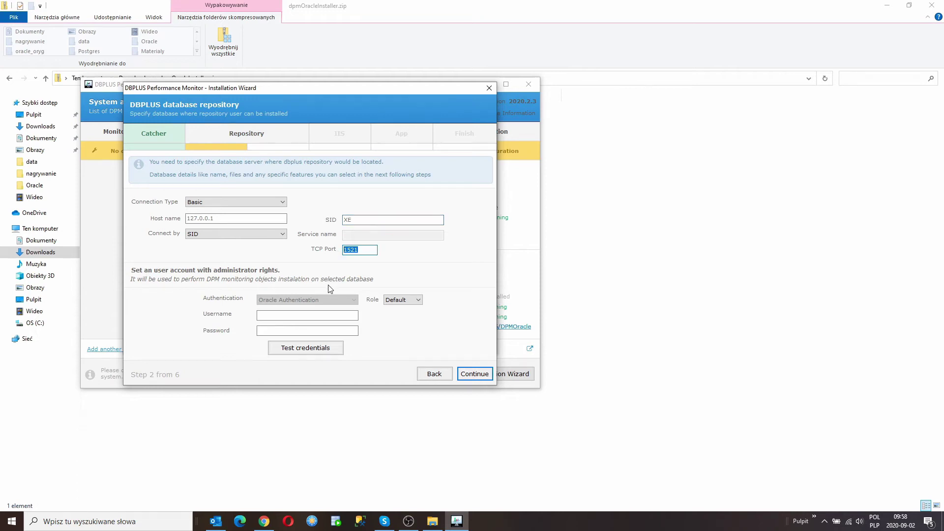
# Enter the sys administrator username and its password with the SYSDBA role.
pyautogui.click(276, 316)
pyautogui.write('sys')
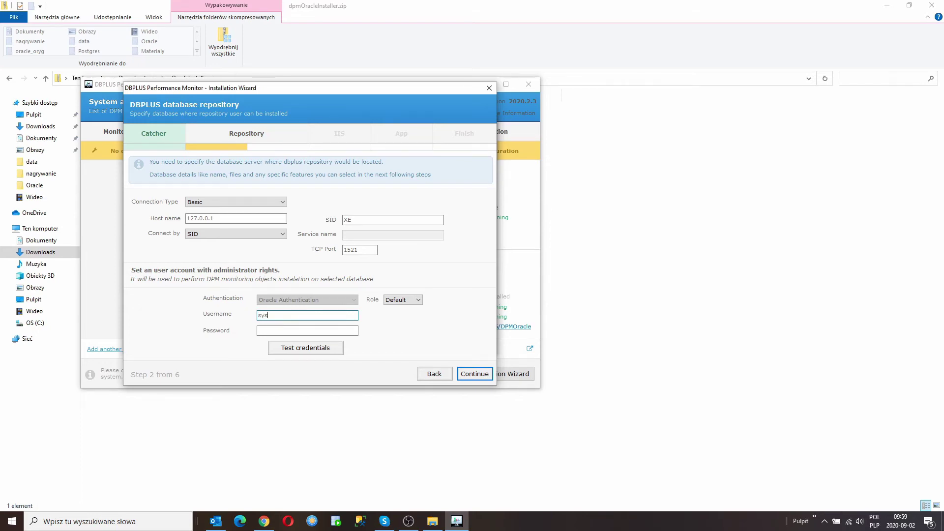
pyautogui.press('Tab')
pyautogui.write('sys')
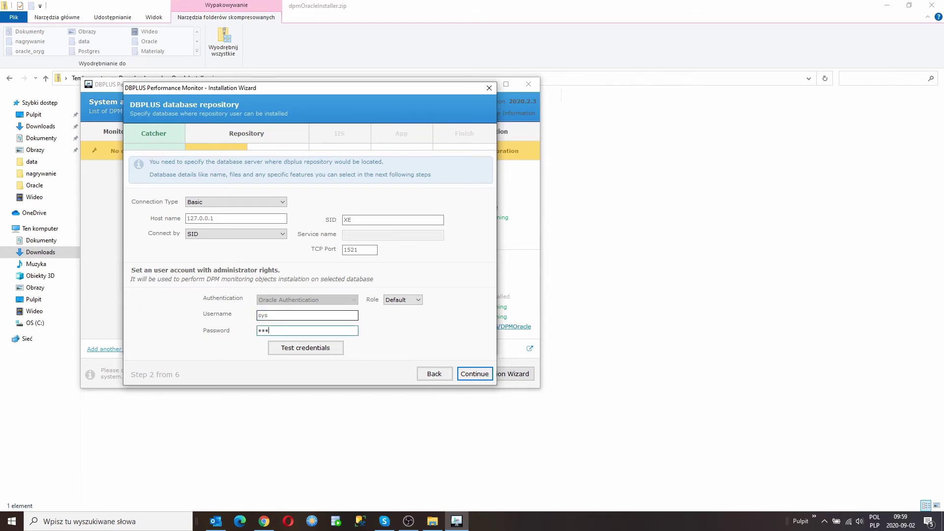
pyautogui.click(412, 299)
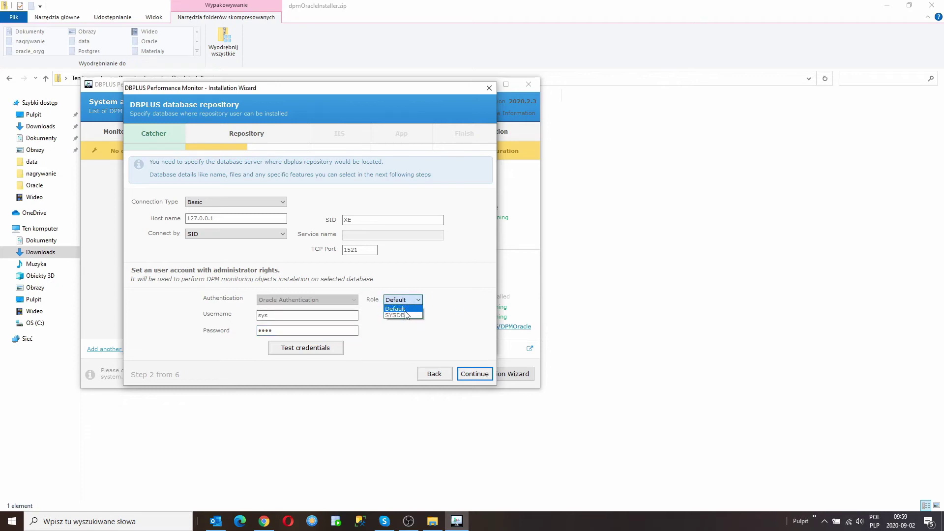
pyautogui.click(405, 318)
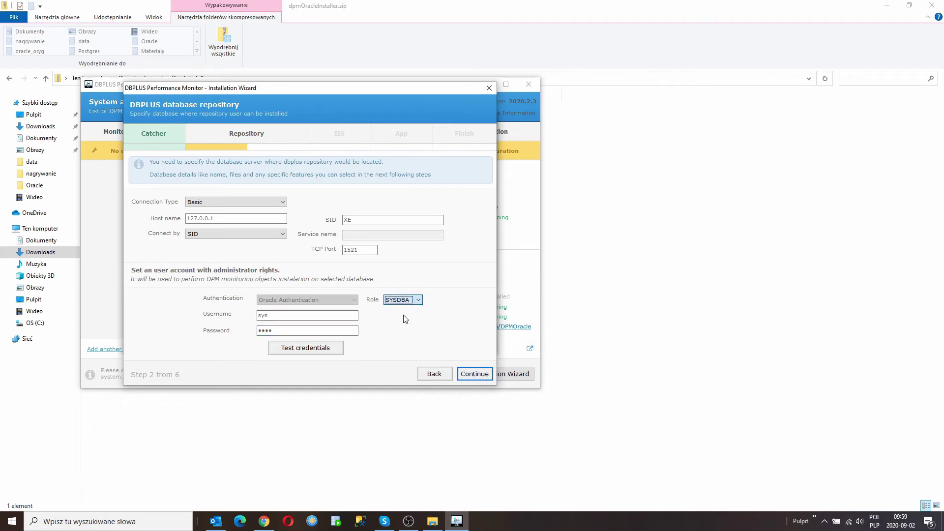
# Test the administrator connection successfully and advance to the repository account step.
pyautogui.click(309, 350)
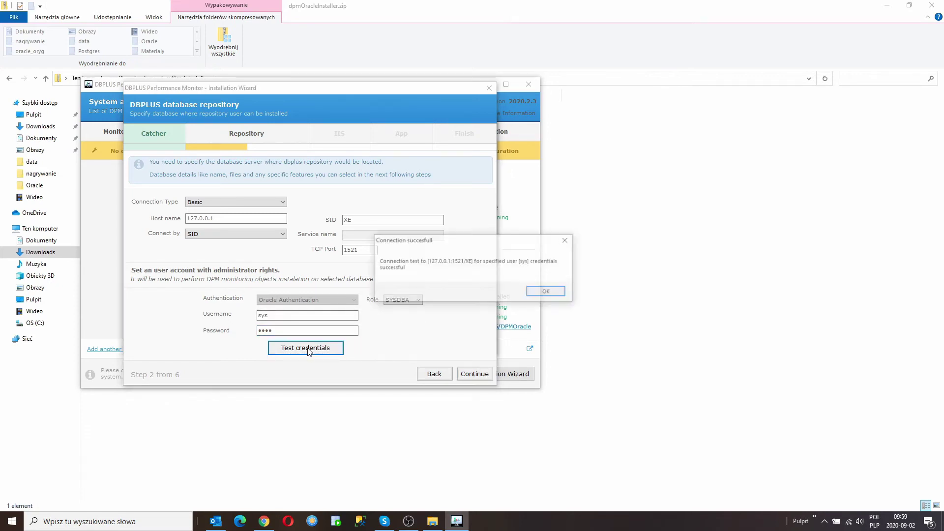
pyautogui.click(543, 293)
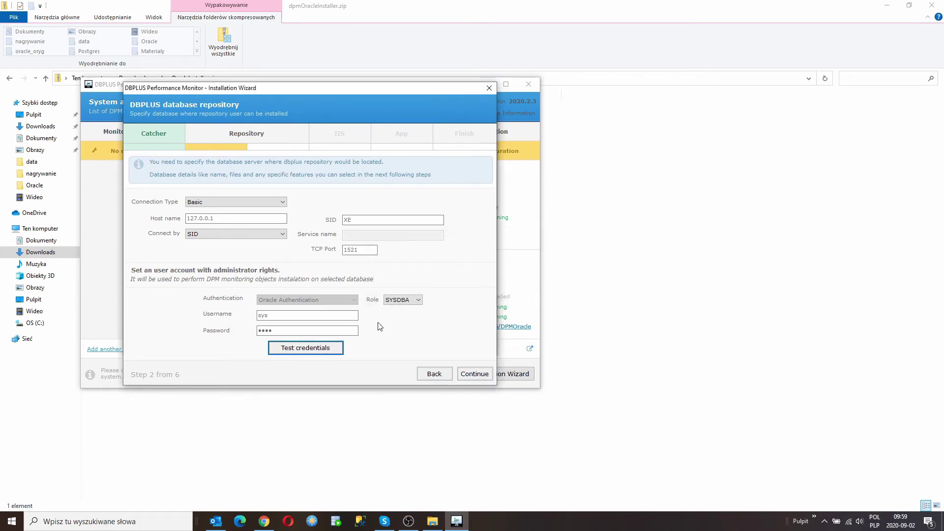
pyautogui.click(475, 374)
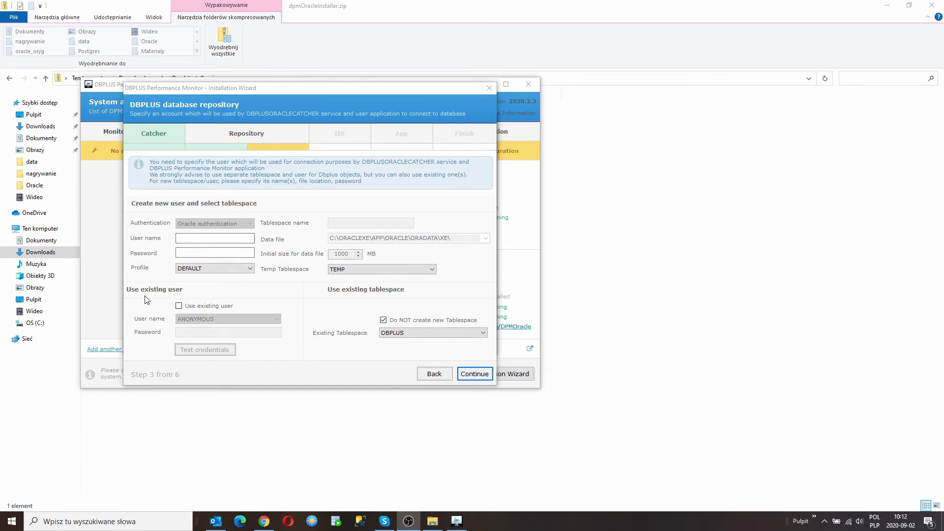
# Enter repository user name dbplus_demo and its password.
pyautogui.click(216, 237)
pyautogui.click(216, 238)
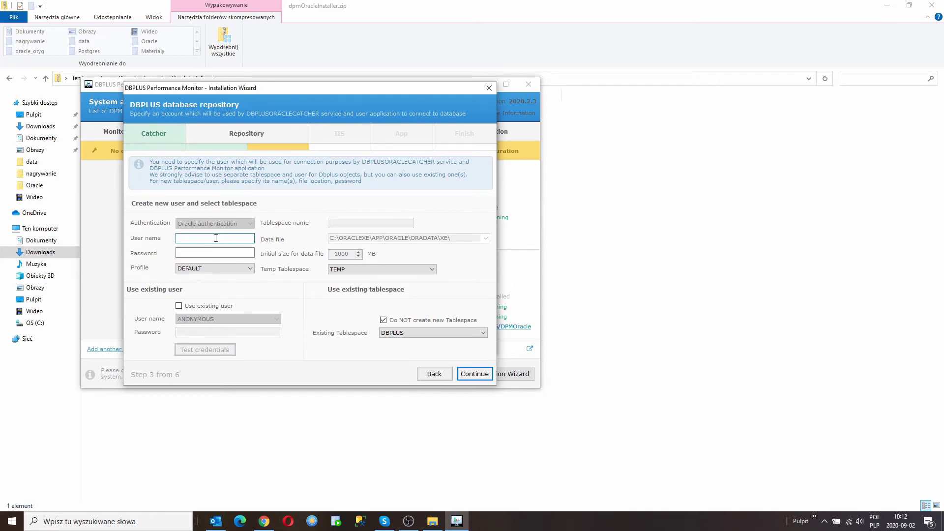
pyautogui.write('dbplus_demo')
pyautogui.press('Tab')
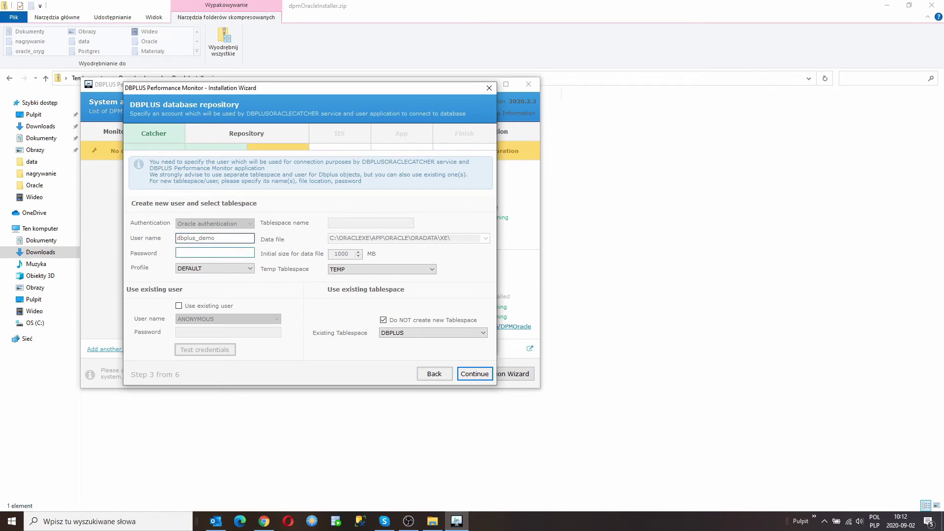
pyautogui.write('dbp')
# Keep the existing DBPLUS tablespace instead of creating a new one, then continue.
pyautogui.click(404, 320)
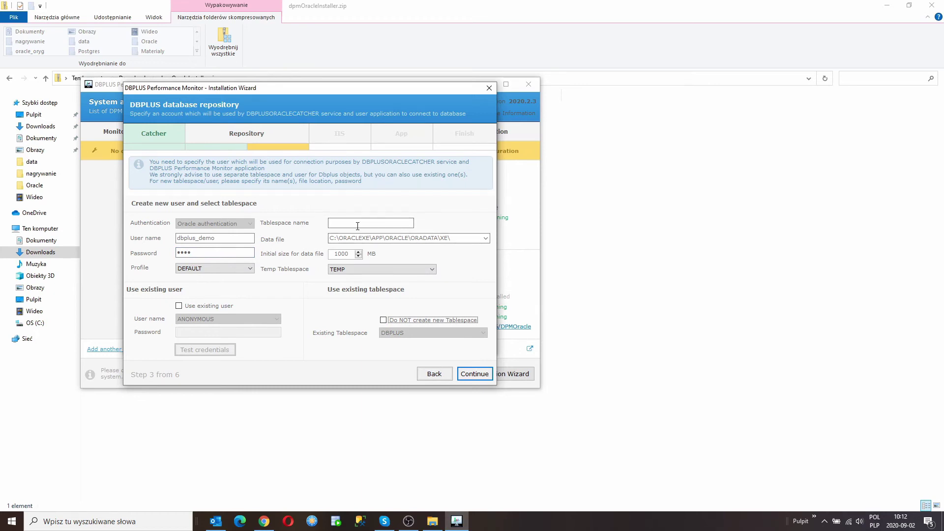
pyautogui.click(398, 317)
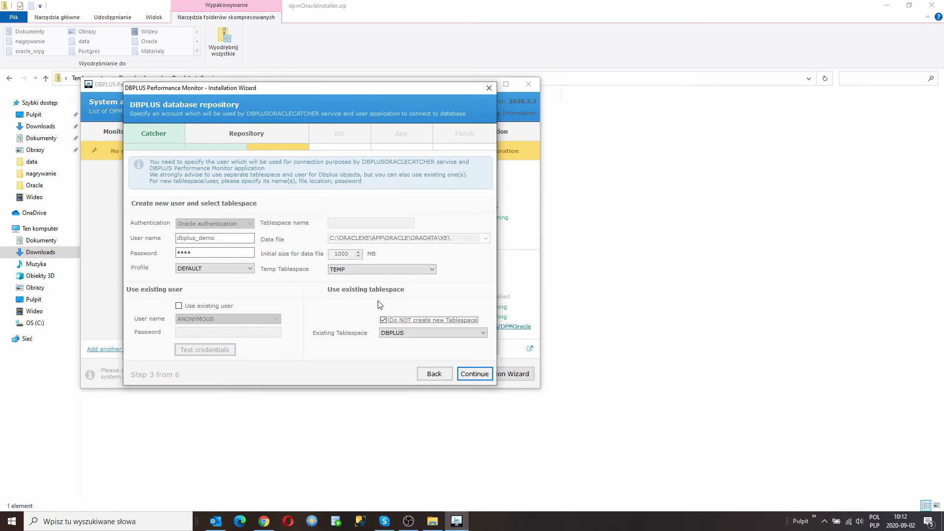
pyautogui.click(435, 335)
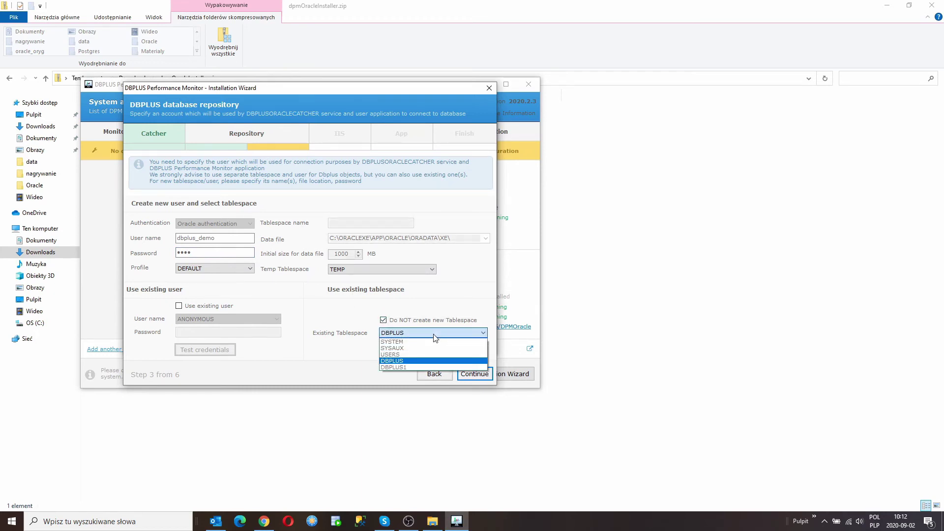
pyautogui.click(434, 334)
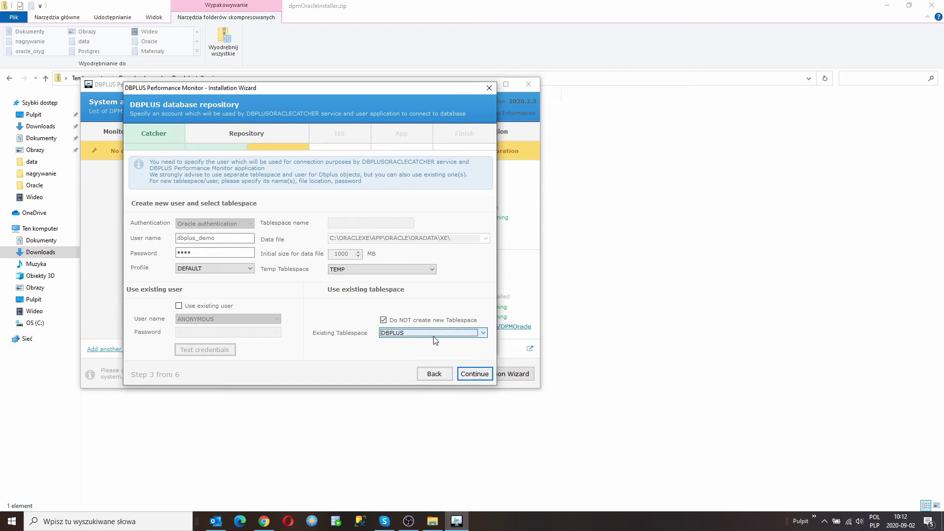
pyautogui.click(471, 375)
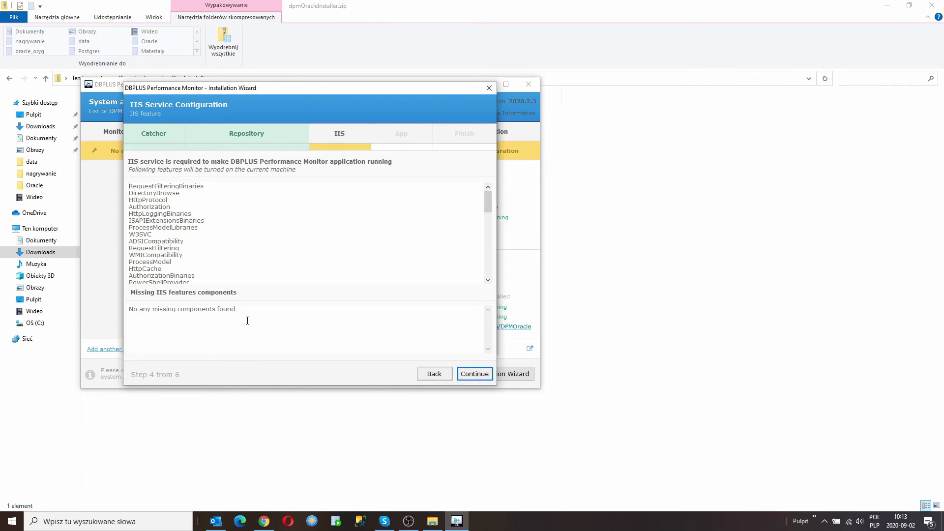
# Continue past the IIS Service Configuration page, which reports no missing components.
pyautogui.click(475, 374)
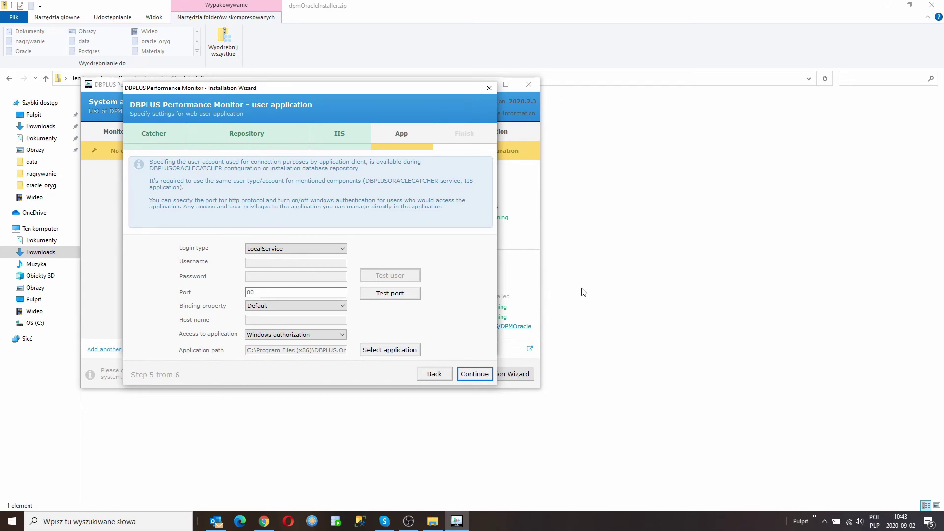
# Keep the LocalService login and confirm port 80 is available.
pyautogui.click(342, 249)
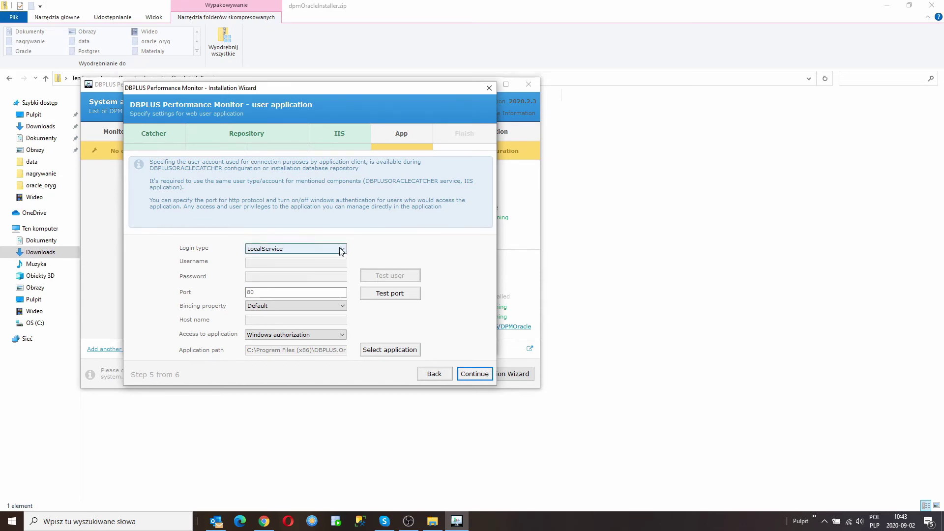
pyautogui.click(342, 250)
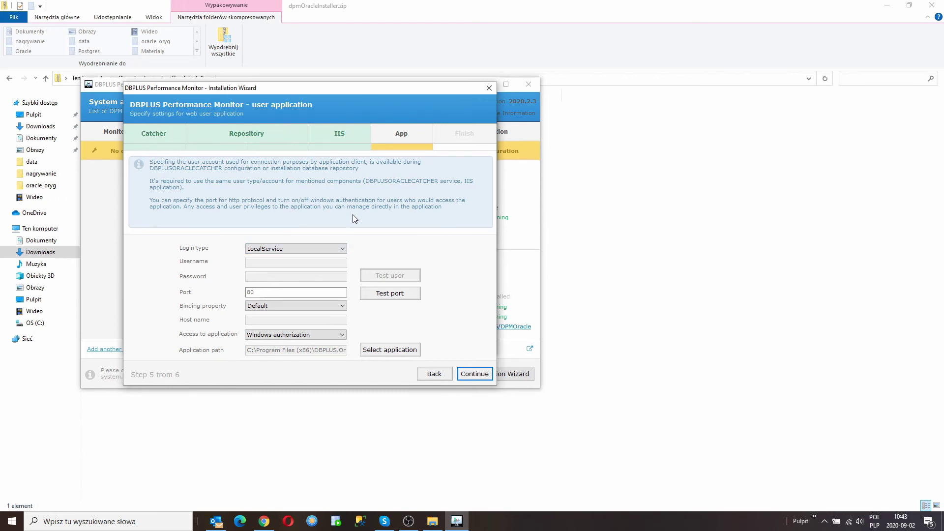
pyautogui.click(266, 291)
pyautogui.click(396, 299)
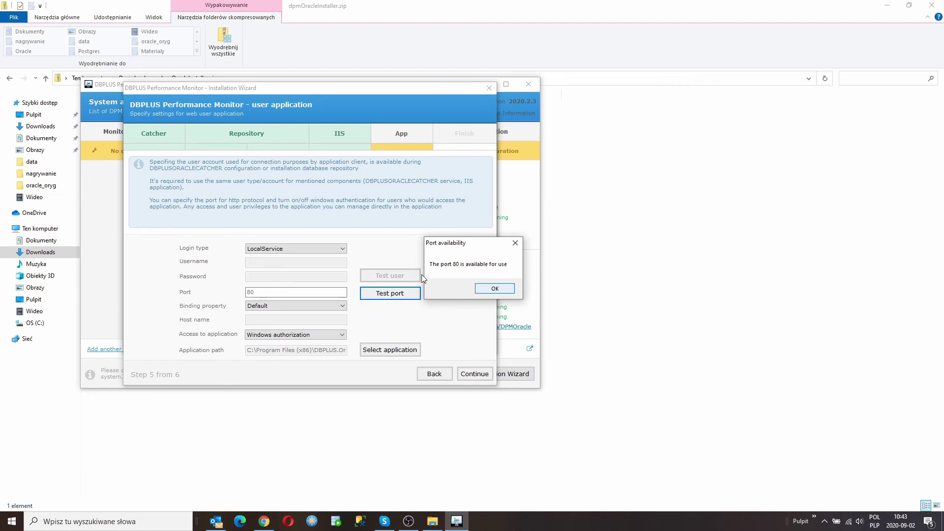
pyautogui.click(489, 289)
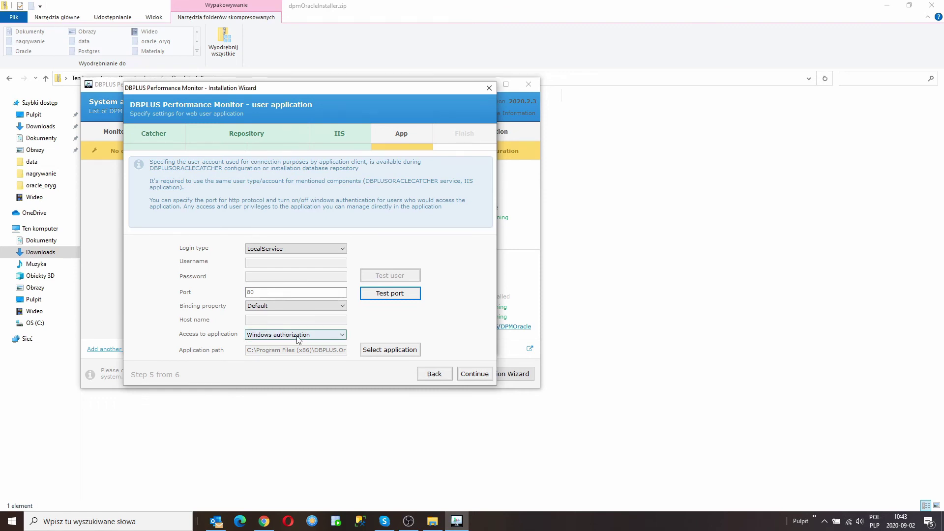
# Set application access to Anonymous authentication and continue to the summary.
pyautogui.click(343, 336)
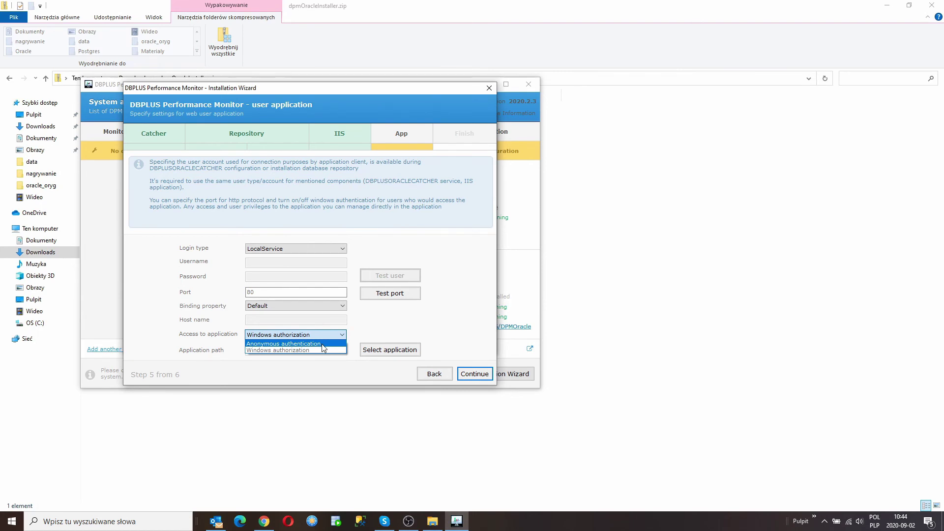
pyautogui.click(322, 345)
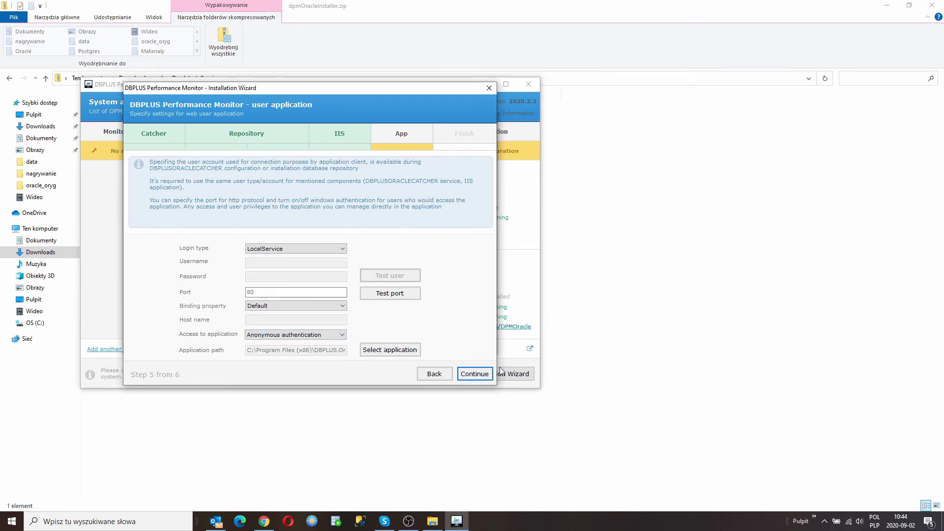
pyautogui.click(474, 375)
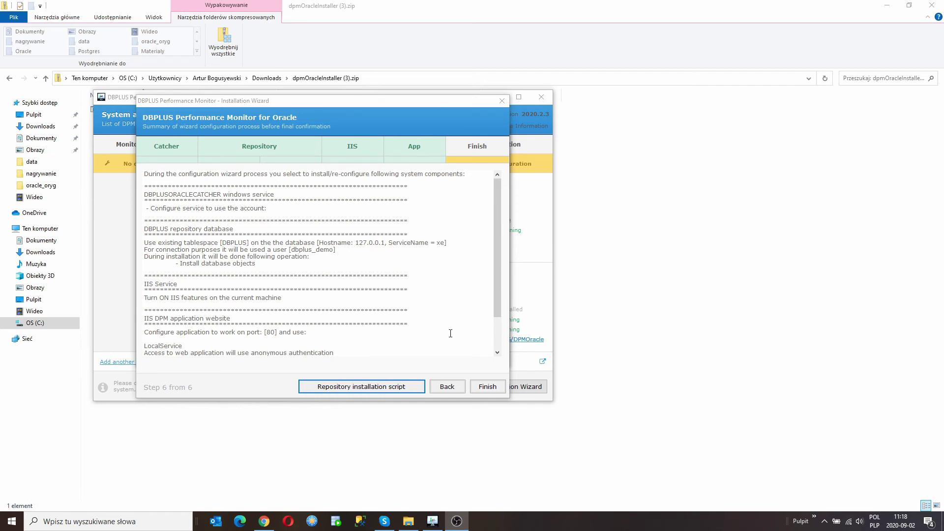
# Save the repository installation script as 'skrypt' in the desktop demo folder and acknowledge the confirmation.
pyautogui.click(372, 388)
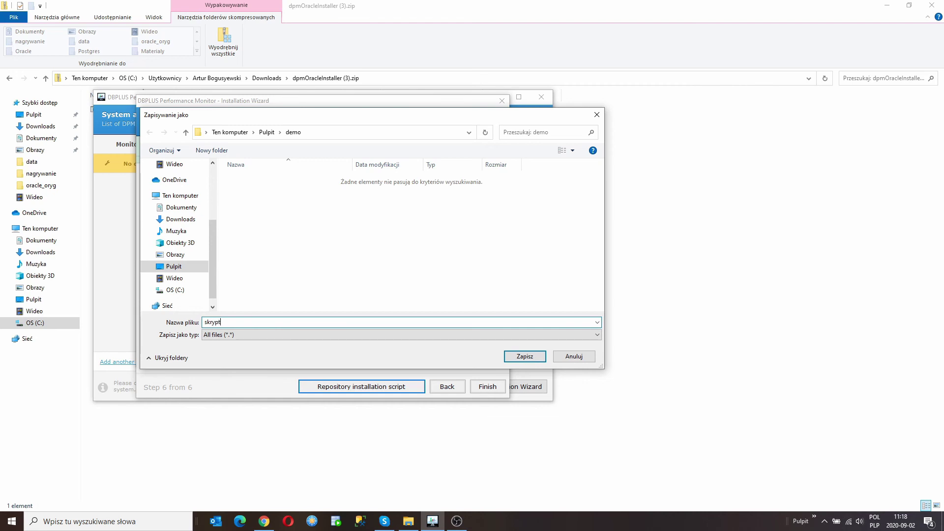
pyautogui.write('skrypt')
pyautogui.click(524, 356)
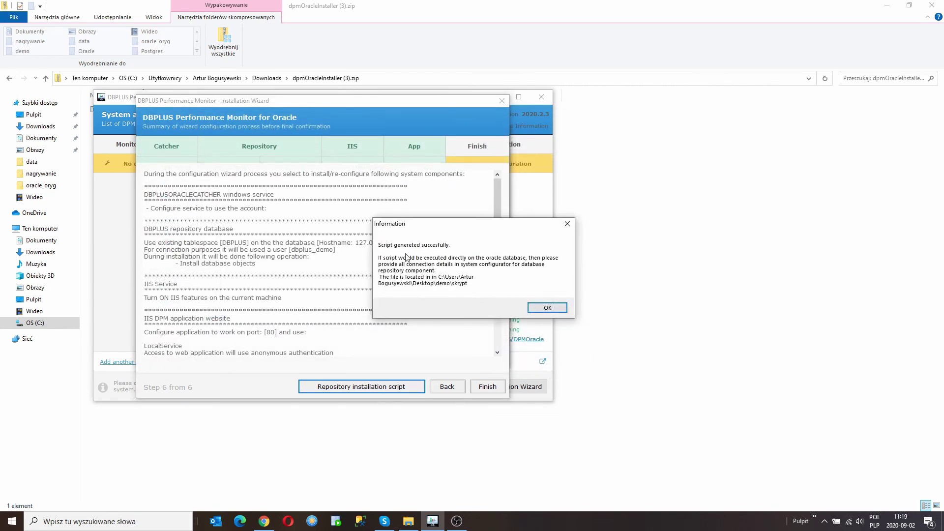
pyautogui.click(549, 308)
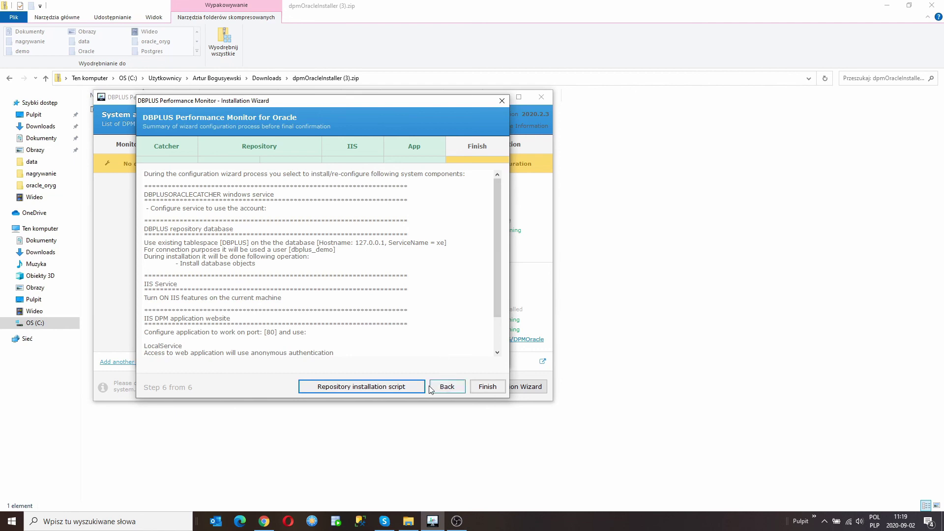
# Run the installation with the summarised settings, acknowledge completion, then open the XE database's connection details.
pyautogui.click(487, 387)
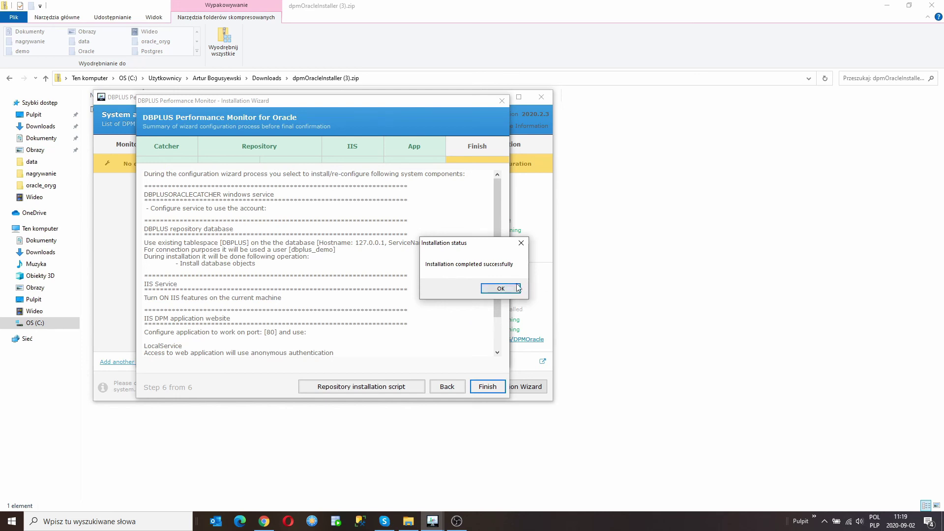
pyautogui.click(501, 289)
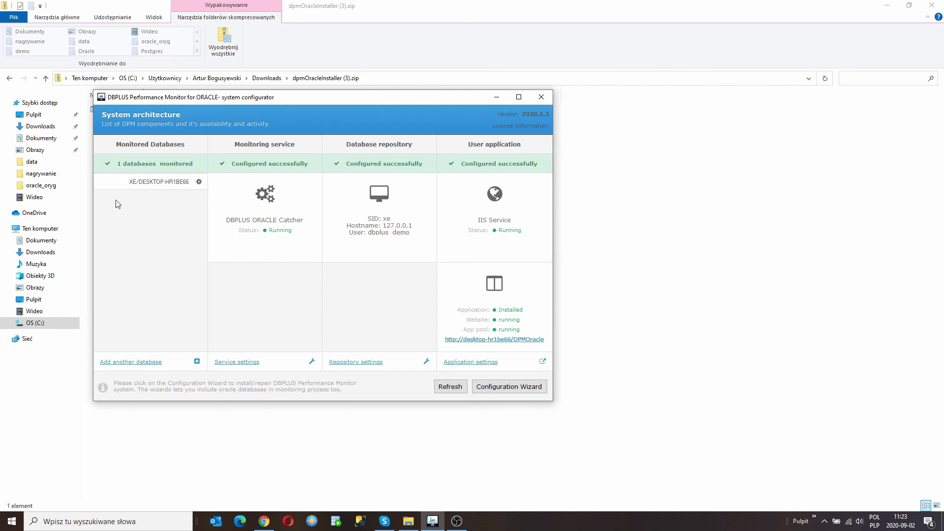
pyautogui.click(199, 183)
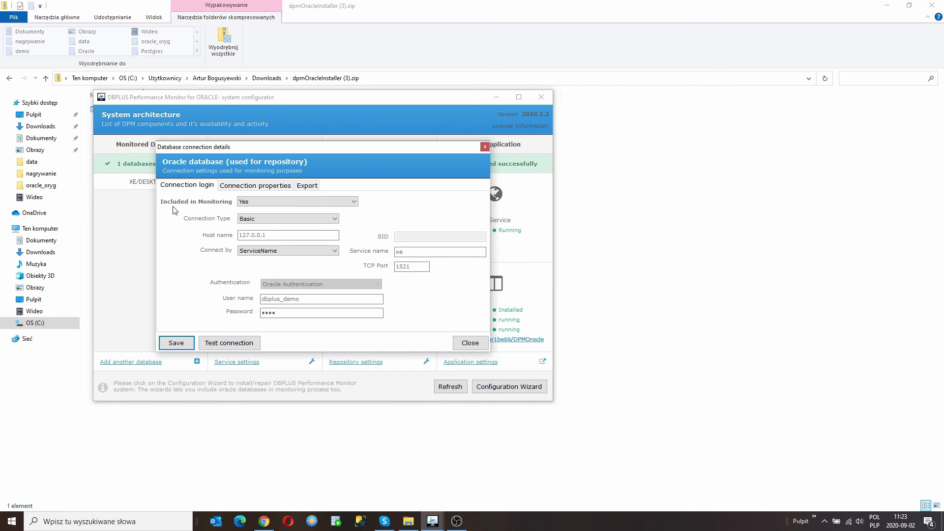
# Set Included in Monitoring to No for the XE database and save the connection settings.
pyautogui.click(262, 202)
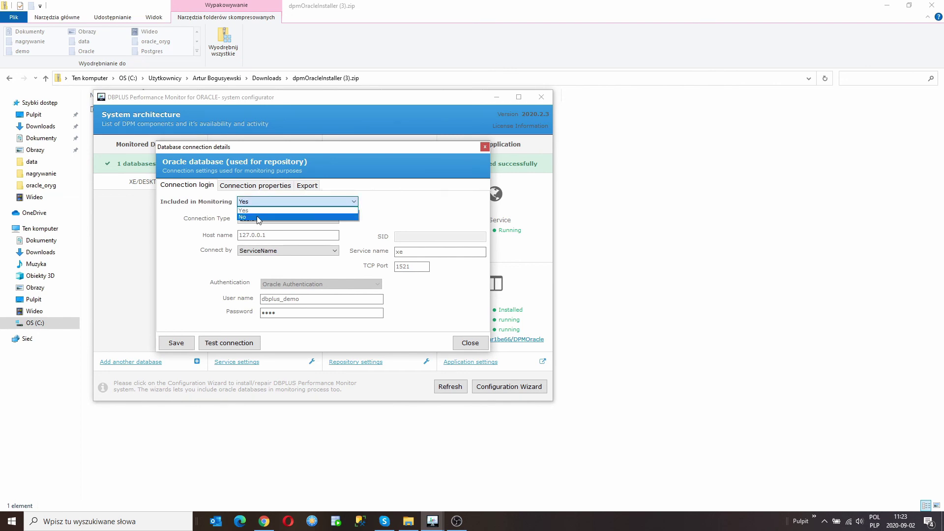
pyautogui.click(258, 218)
pyautogui.click(178, 342)
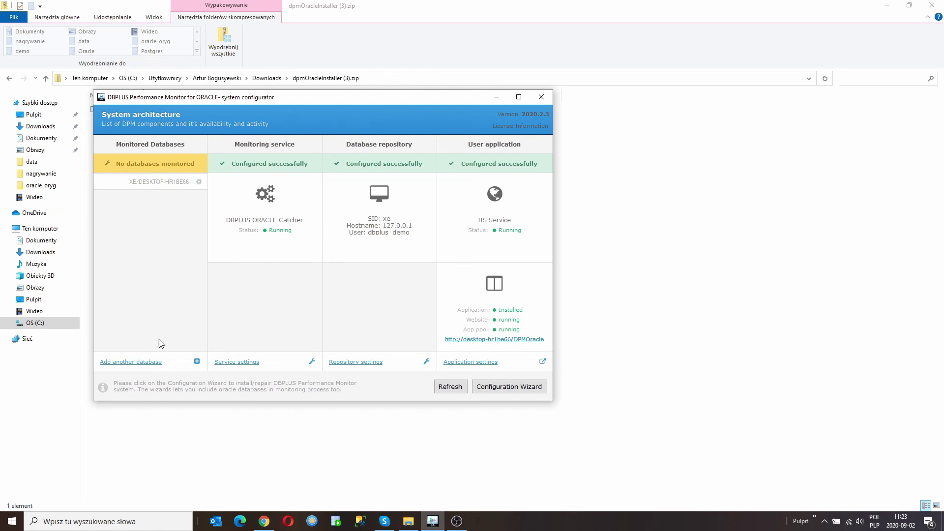
pyautogui.click(128, 363)
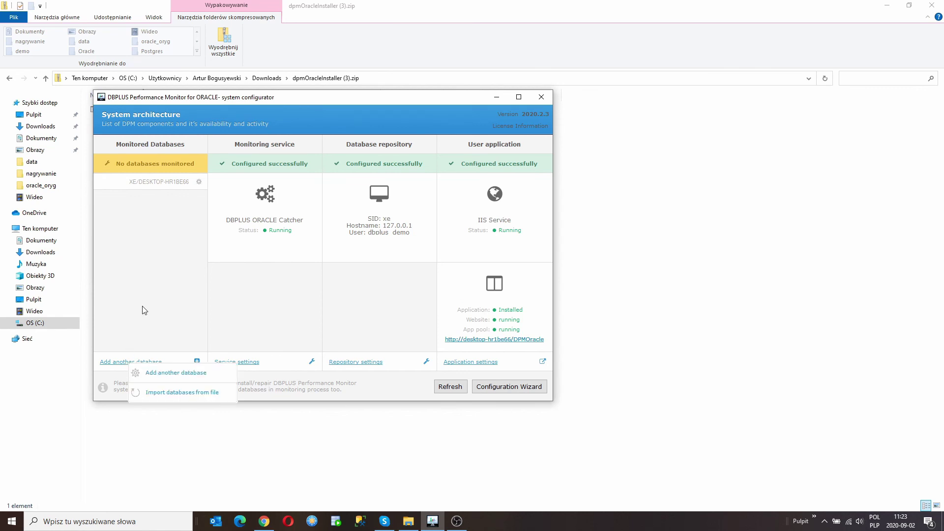
pyautogui.click(157, 368)
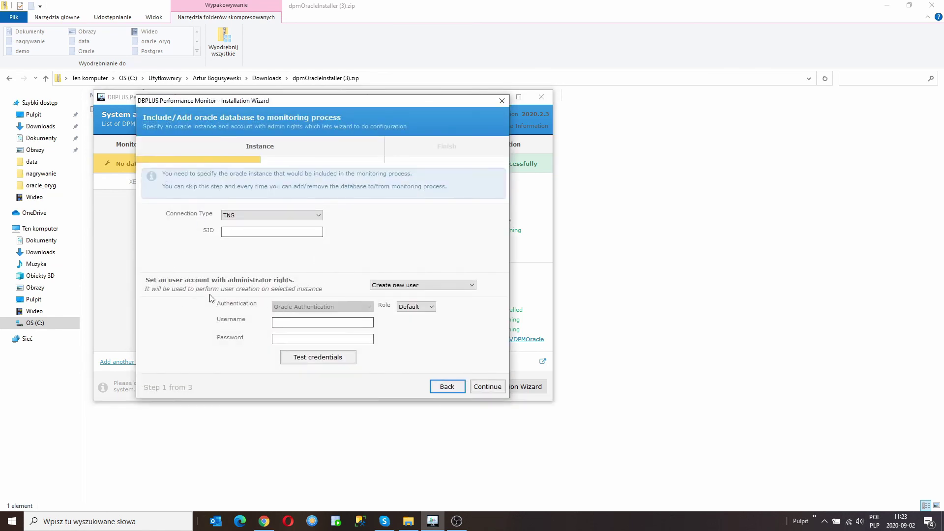
pyautogui.click(446, 388)
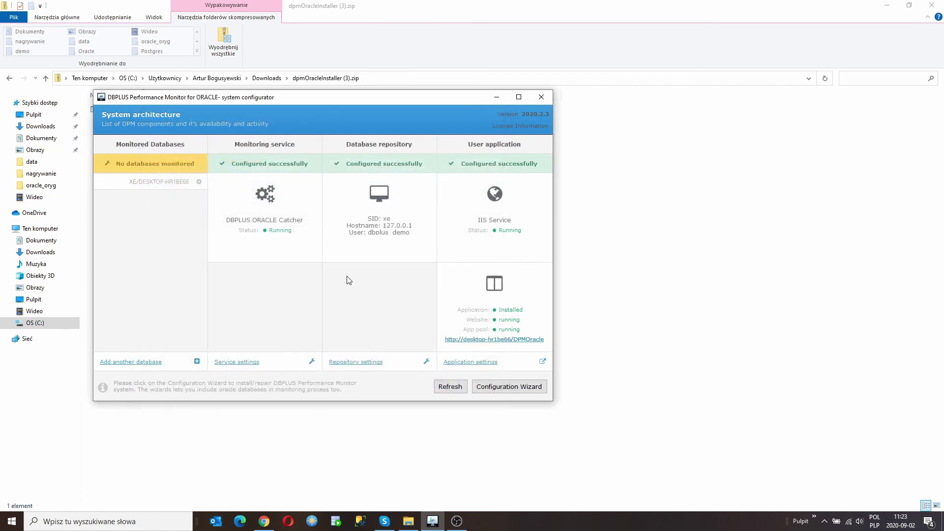